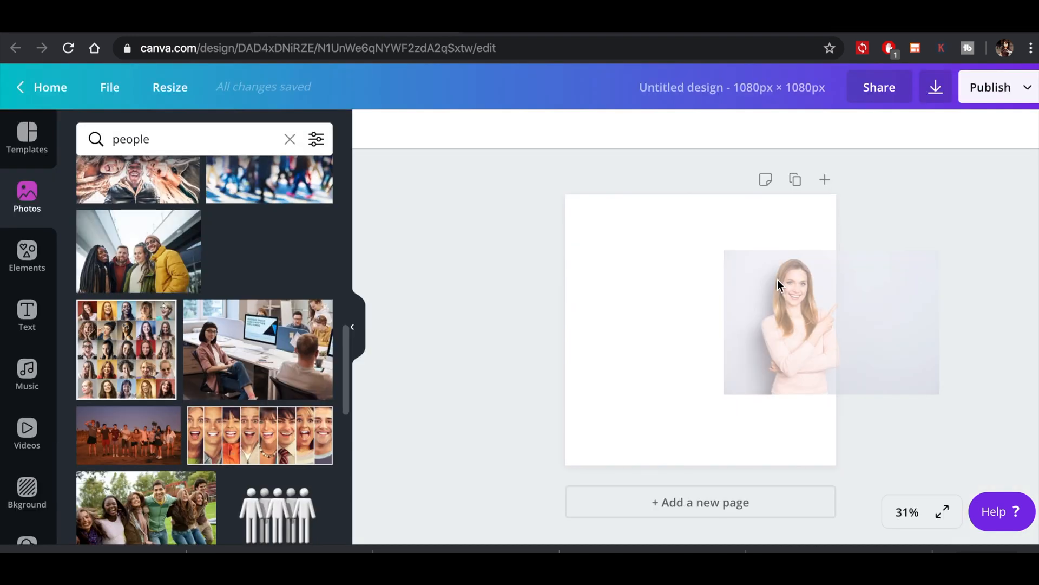
Enlarge the photo of the woman in pink to cover the page's full height and most of its width, overhanging the right edge
left_click_drag(833, 247, 834, 188)
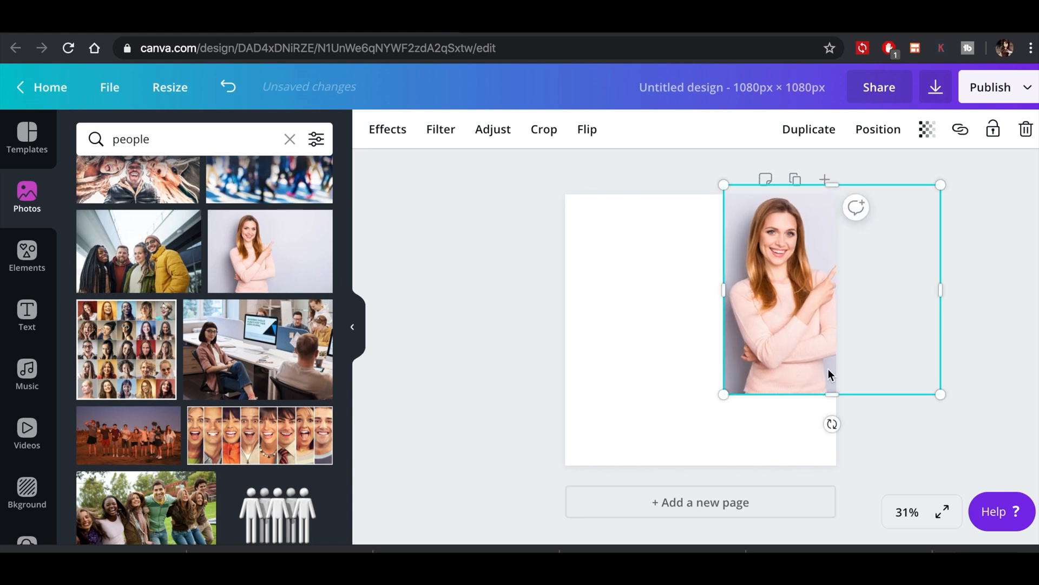
left_click_drag(827, 395, 835, 466)
left_click_drag(724, 319, 640, 338)
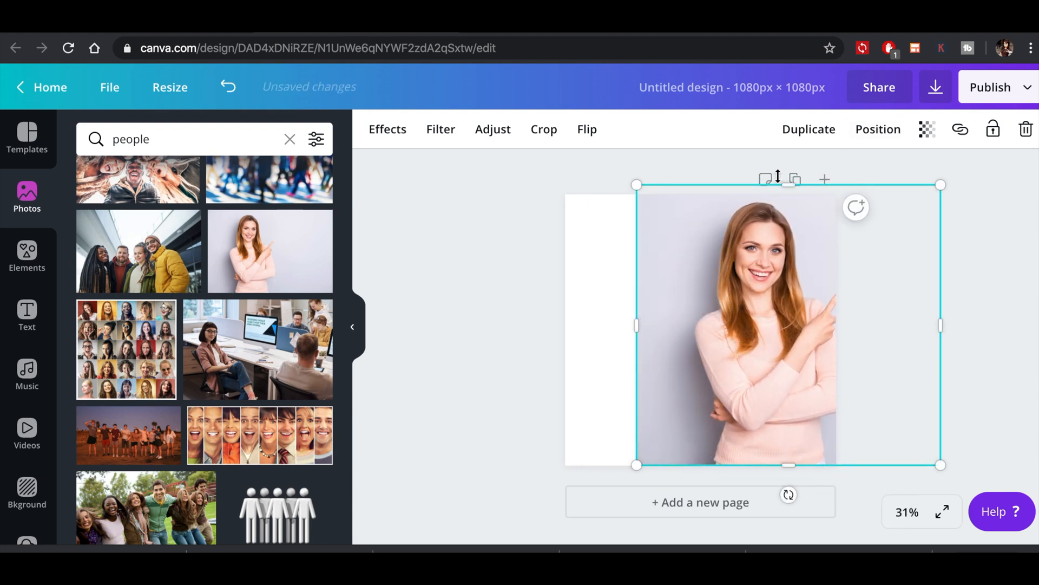
Duplicate the page and extend the photo on the copy almost to the page's left edge
left_click(795, 179)
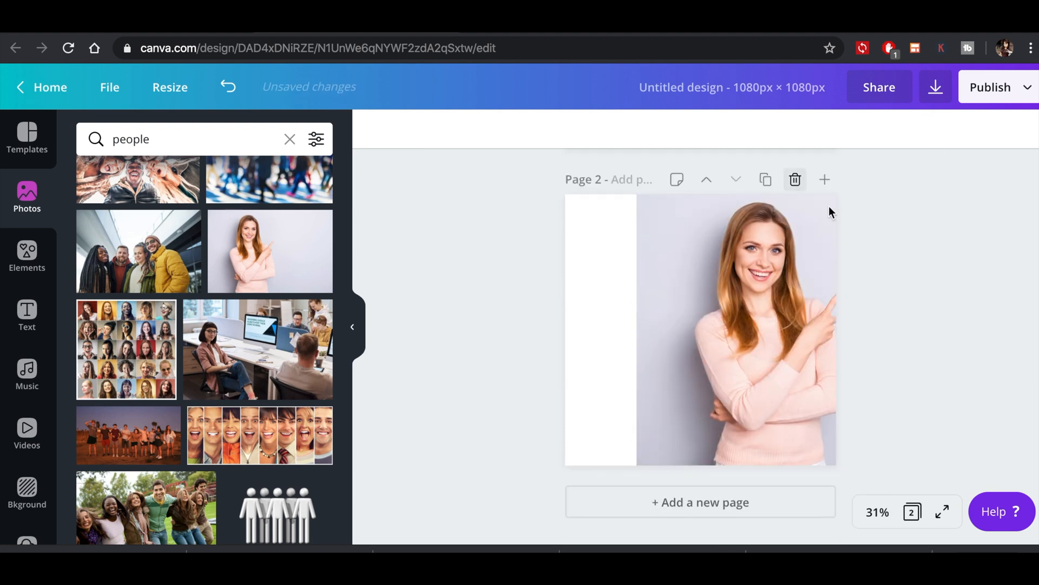
left_click(675, 323)
left_click_drag(635, 327, 573, 323)
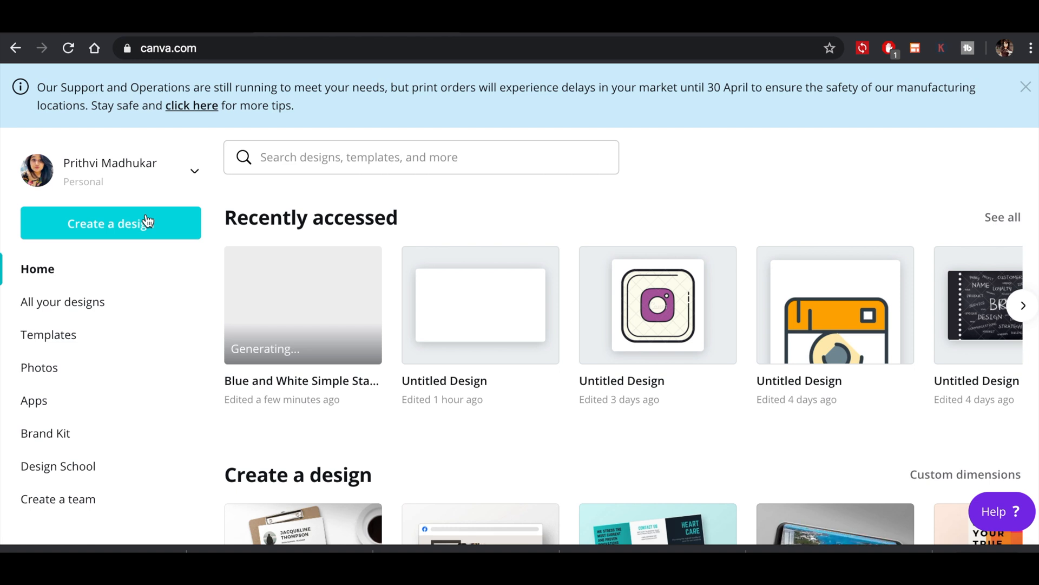
Create a new design with custom dimensions of 4320 px width and 1080 px height
left_click(146, 222)
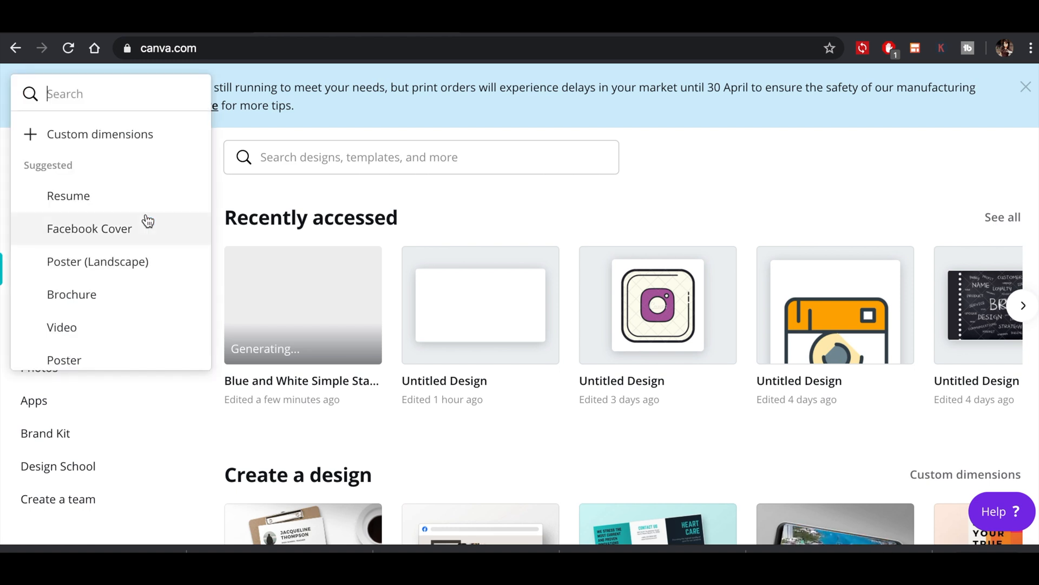
left_click(172, 135)
left_click(64, 145)
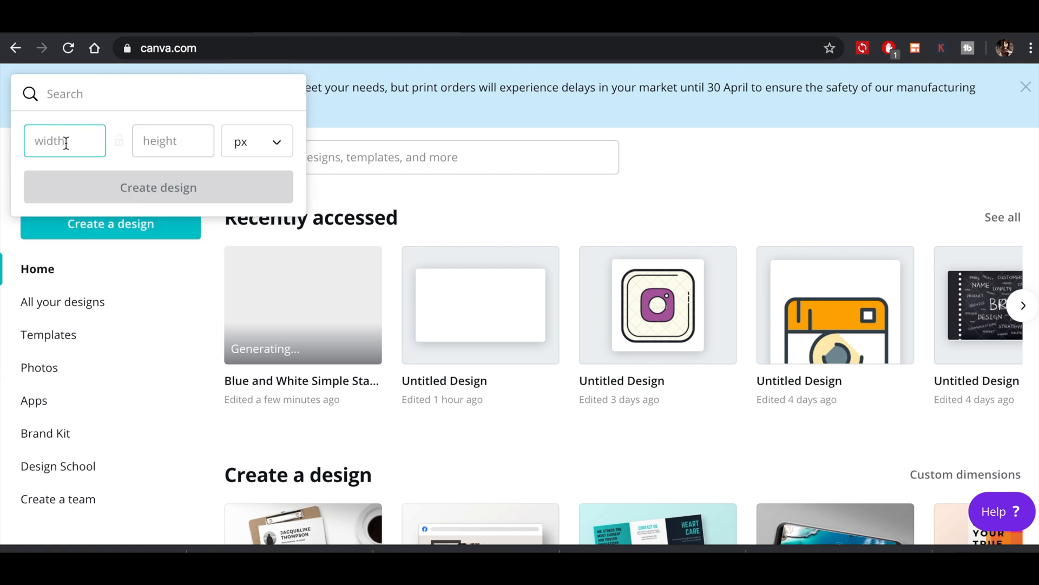
left_click(152, 145)
type("1080")
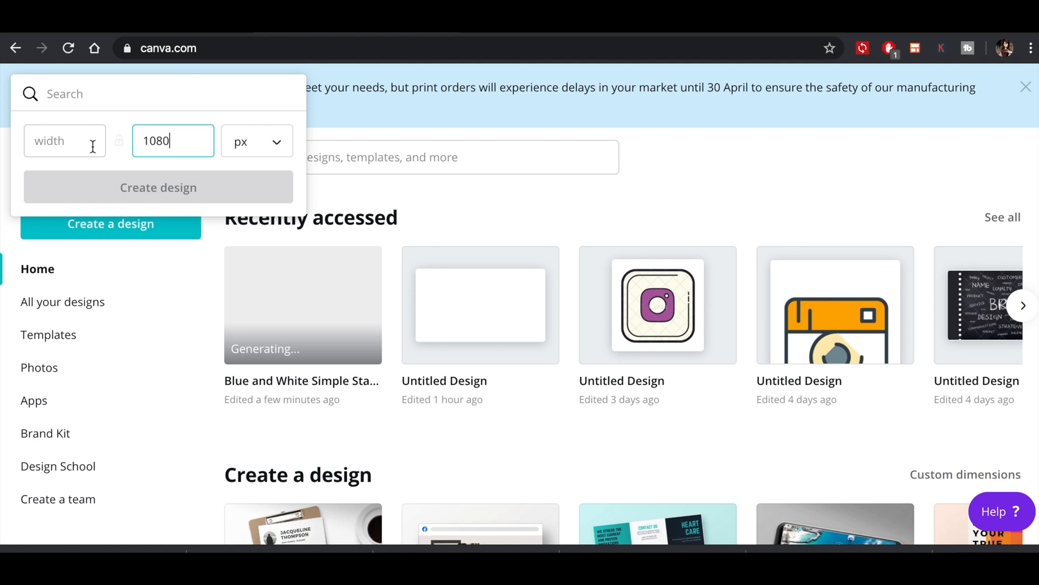
left_click(88, 146)
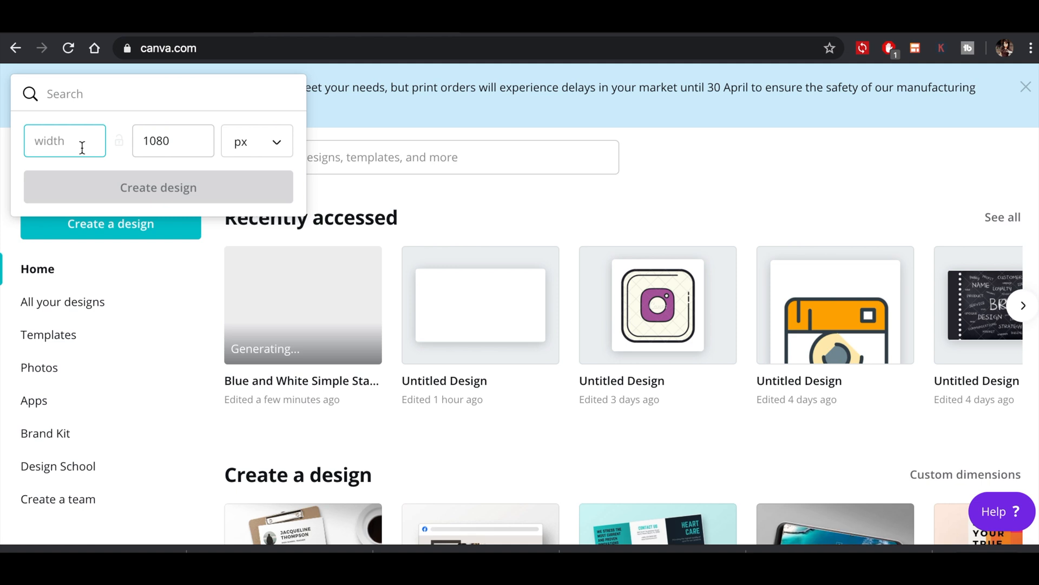
type("4320")
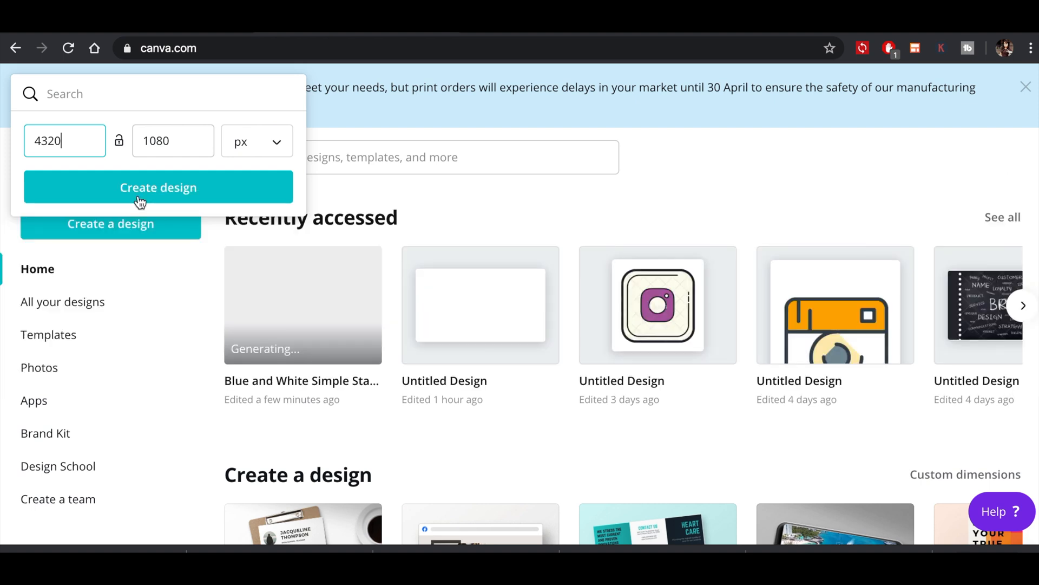
left_click(141, 202)
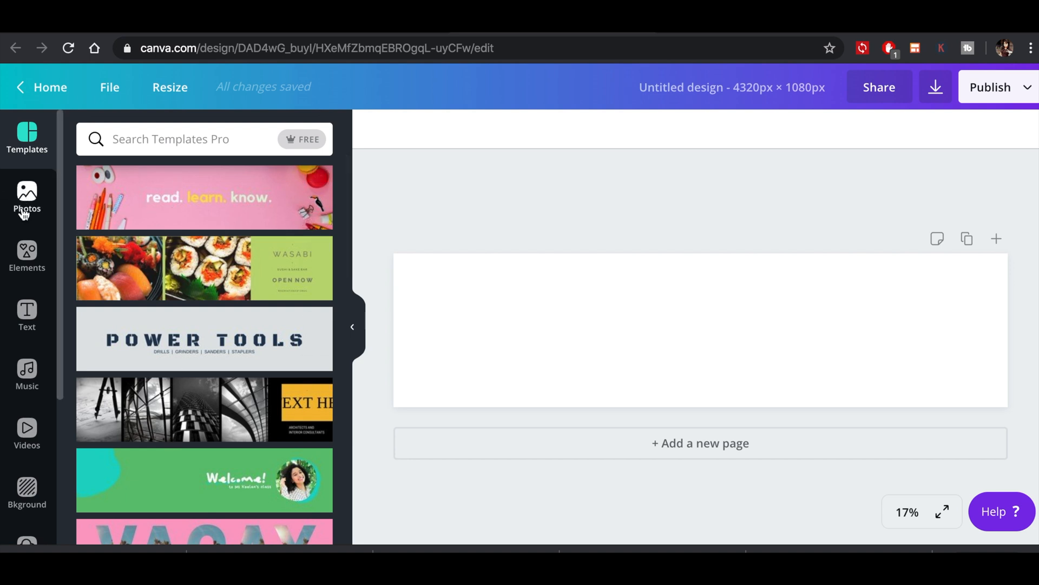
Place a grid with four equal columns from the grid elements so that it fills the whole page
left_click(27, 259)
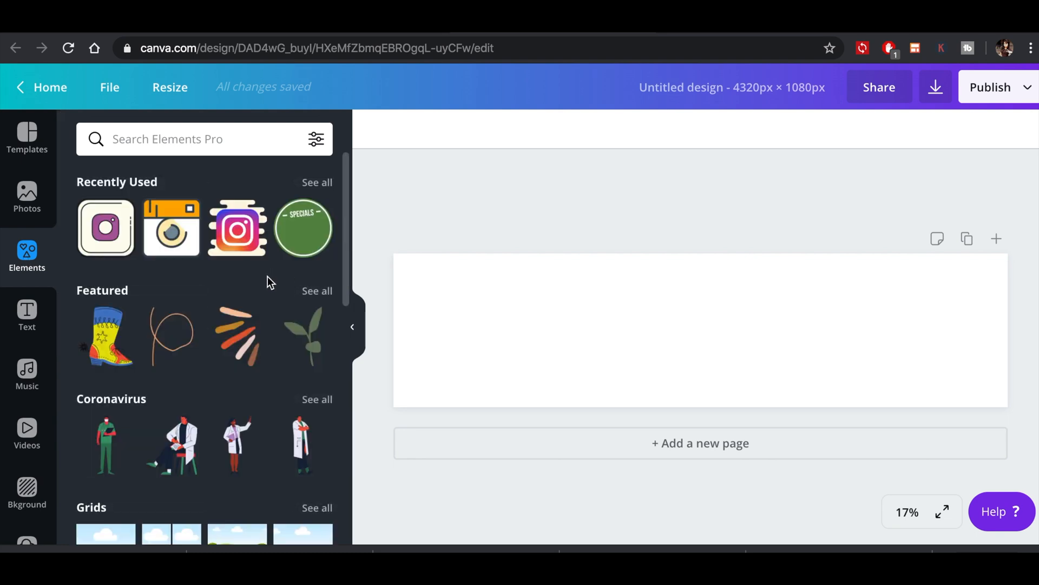
scroll(268, 280, "down", 5)
left_click(316, 291)
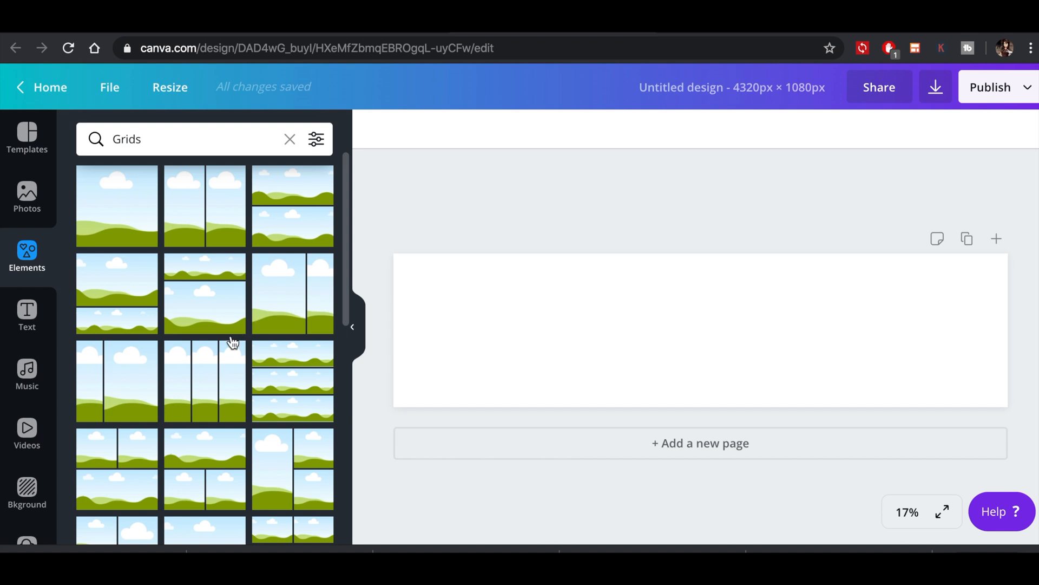
scroll(219, 355, "down", 3)
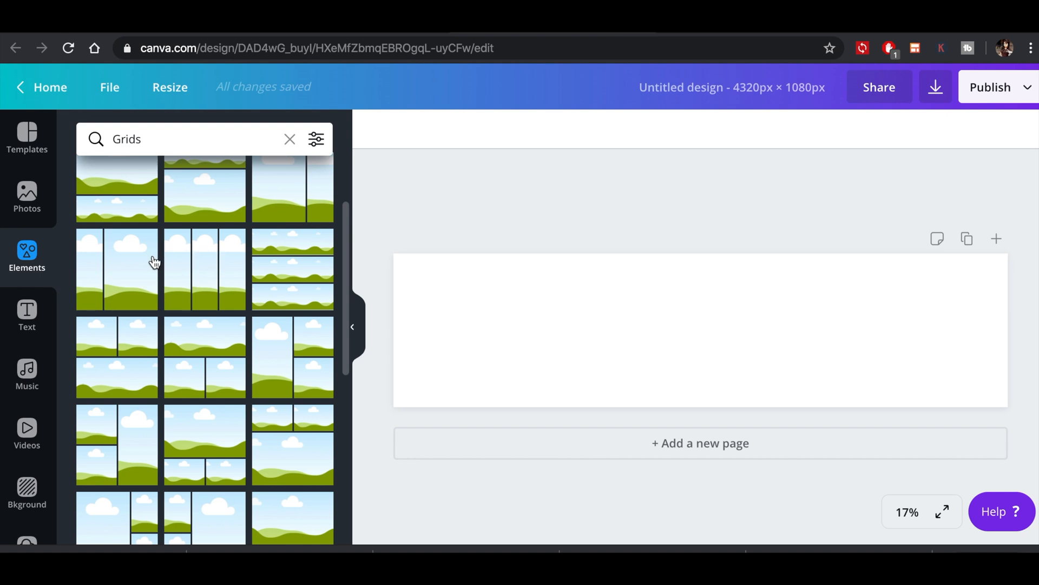
scroll(198, 336, "down", 5)
scroll(200, 336, "down", 5)
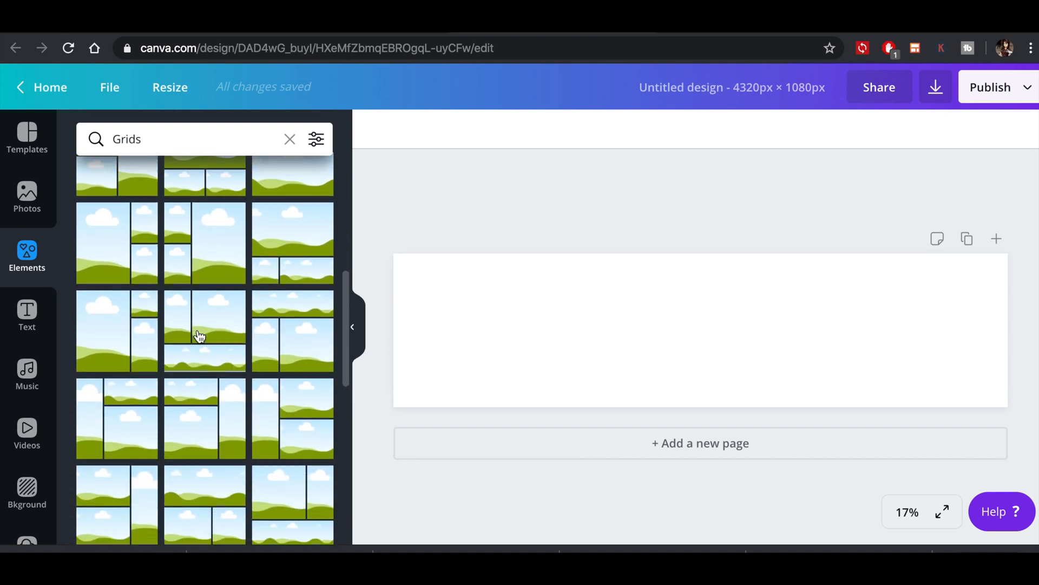
left_click_drag(205, 309, 396, 320)
Look through the remaining grid layouts for ones with more vertical columns
scroll(226, 364, "up", 3)
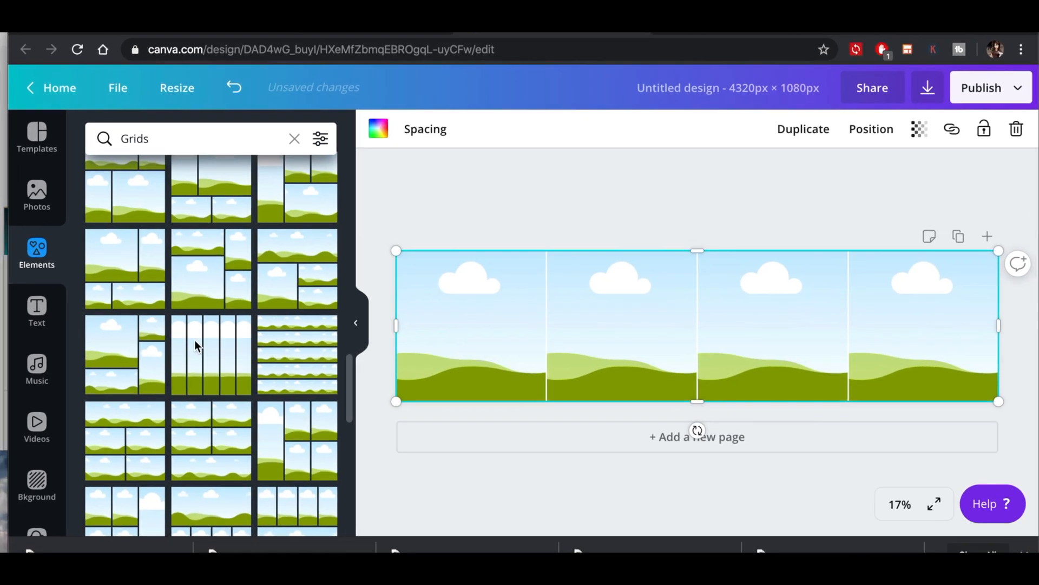
scroll(198, 344, "down", 5)
scroll(196, 346, "down", 5)
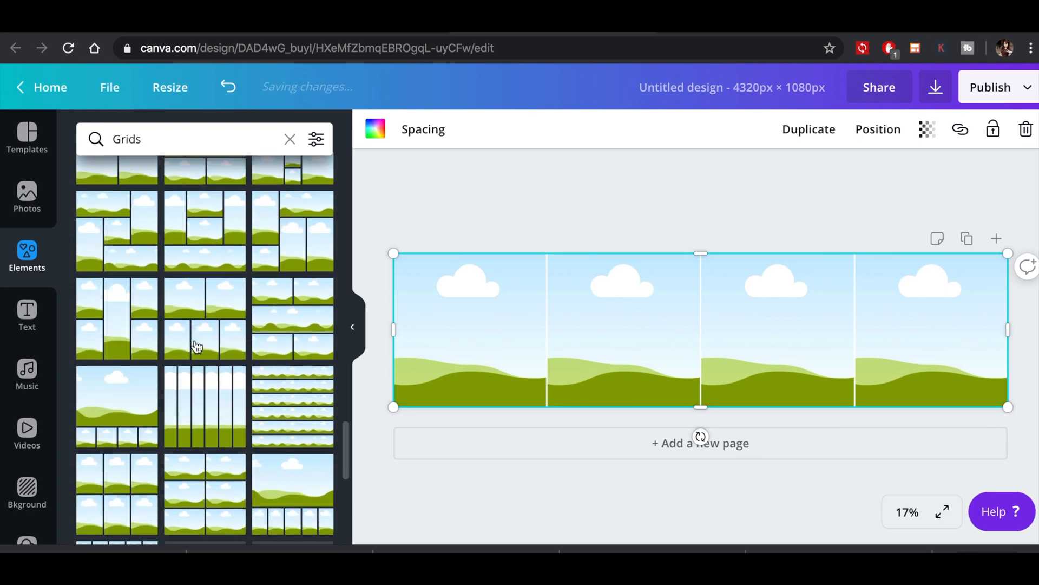
scroll(196, 346, "down", 5)
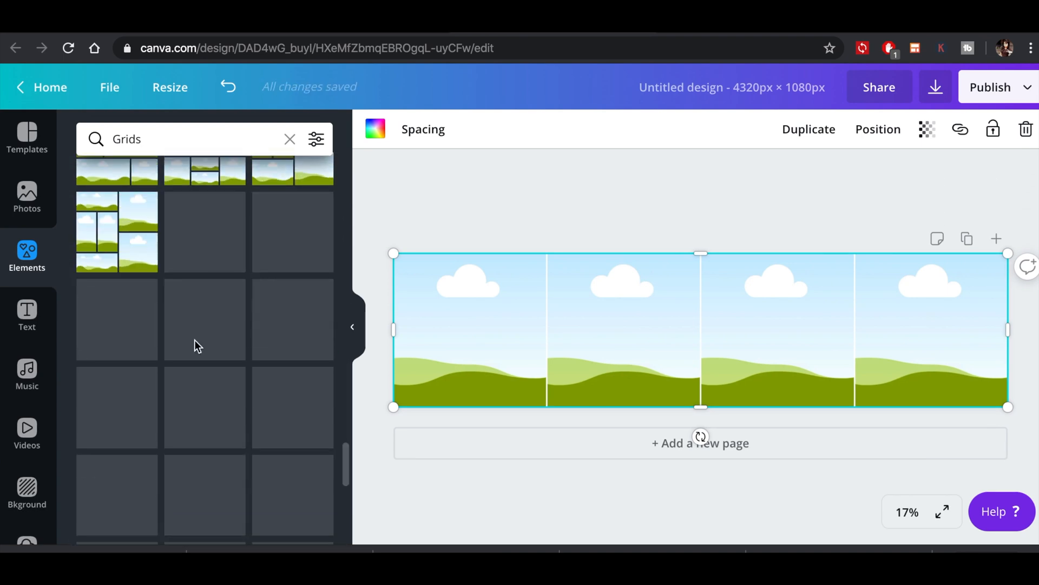
scroll(196, 346, "down", 5)
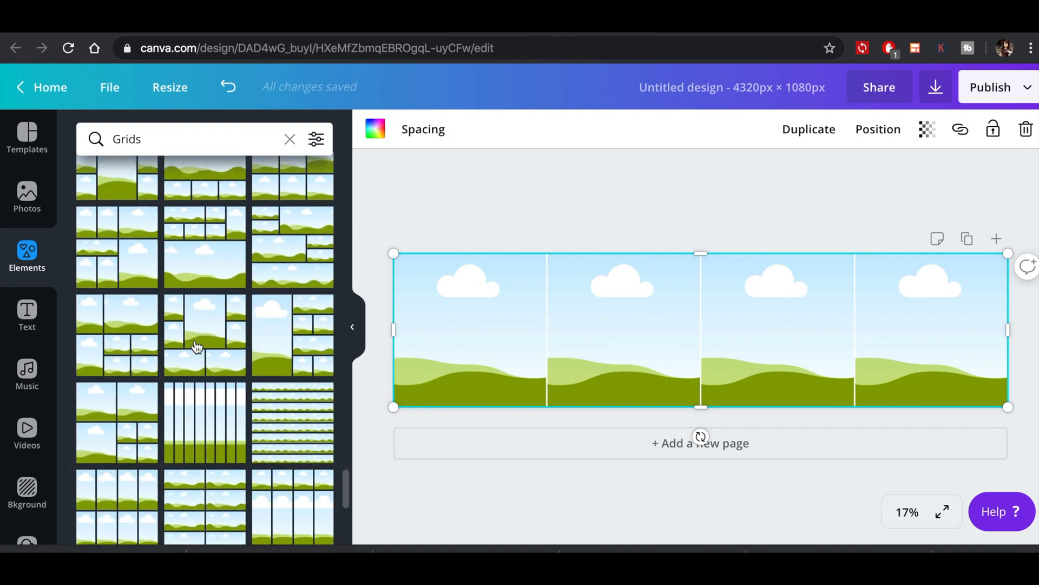
scroll(197, 347, "down", 5)
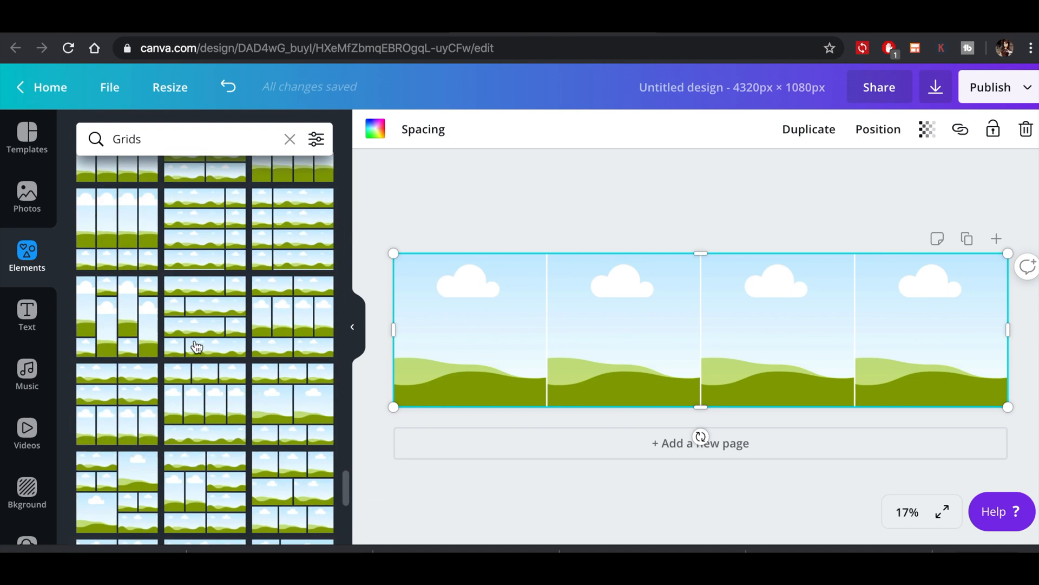
scroll(197, 346, "down", 5)
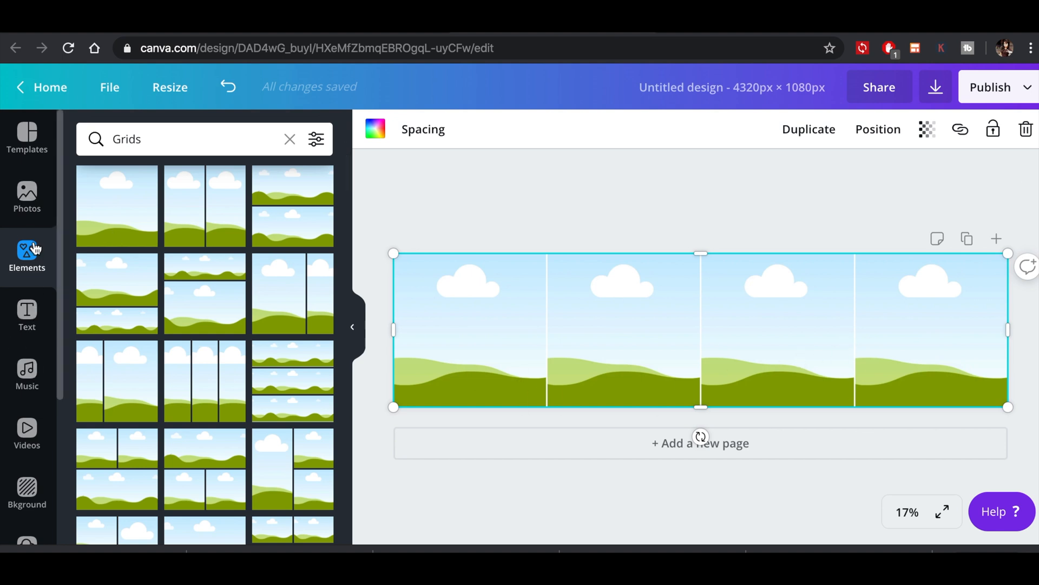
Insert the thin red line with round ends from the line elements and rotate it vertical onto the grid's middle divider
left_click(31, 259)
scroll(234, 364, "up", 3)
scroll(232, 360, "up", 1)
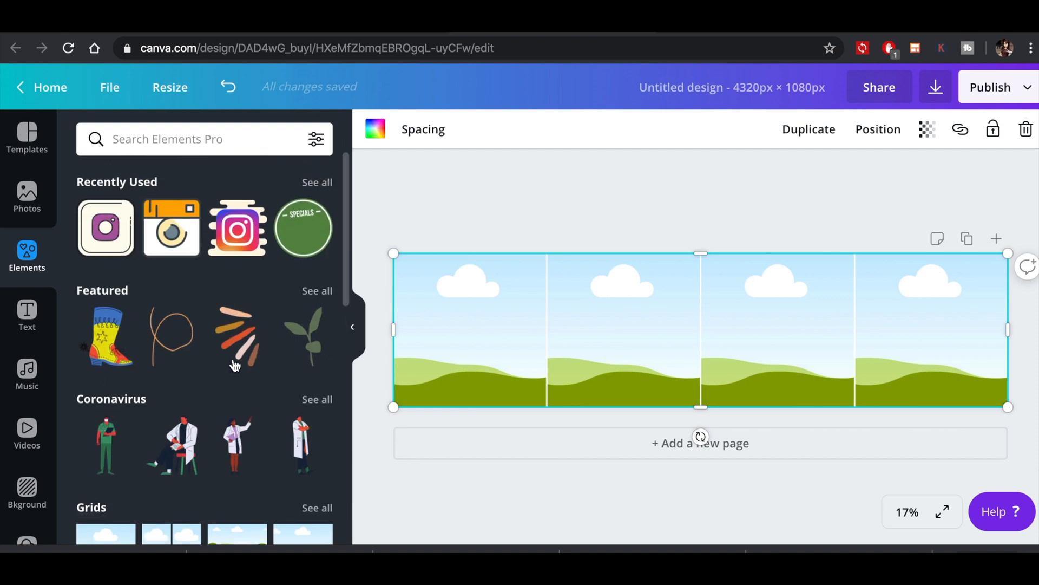
scroll(233, 358, "down", 5)
scroll(233, 359, "down", 8)
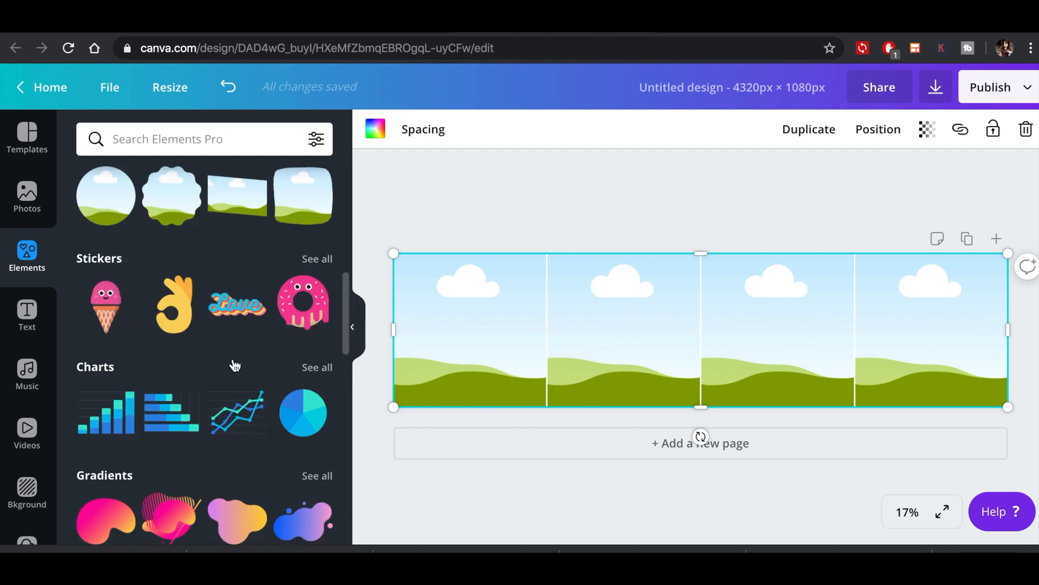
scroll(233, 359, "down", 2)
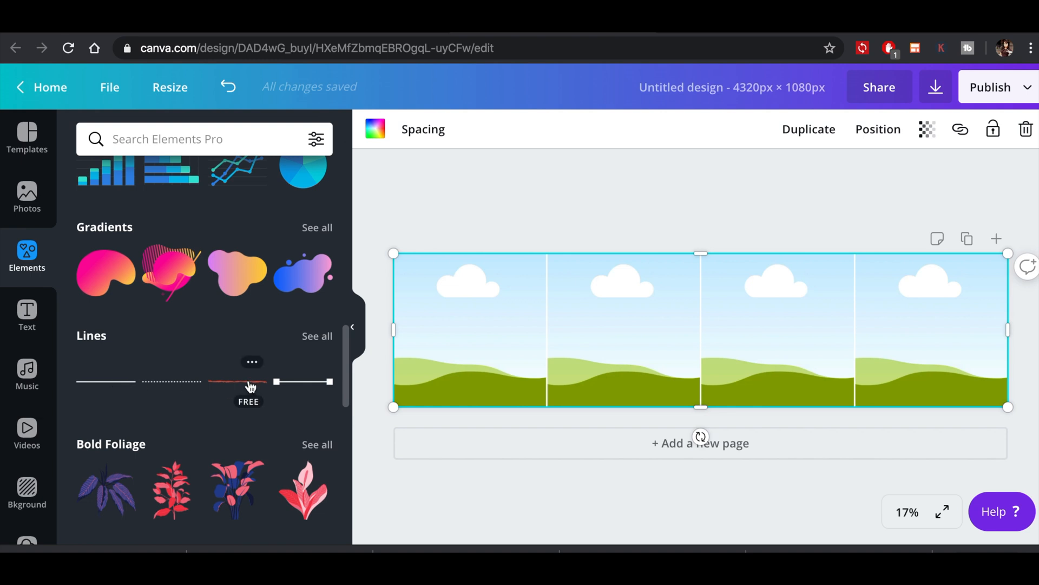
left_click(324, 338)
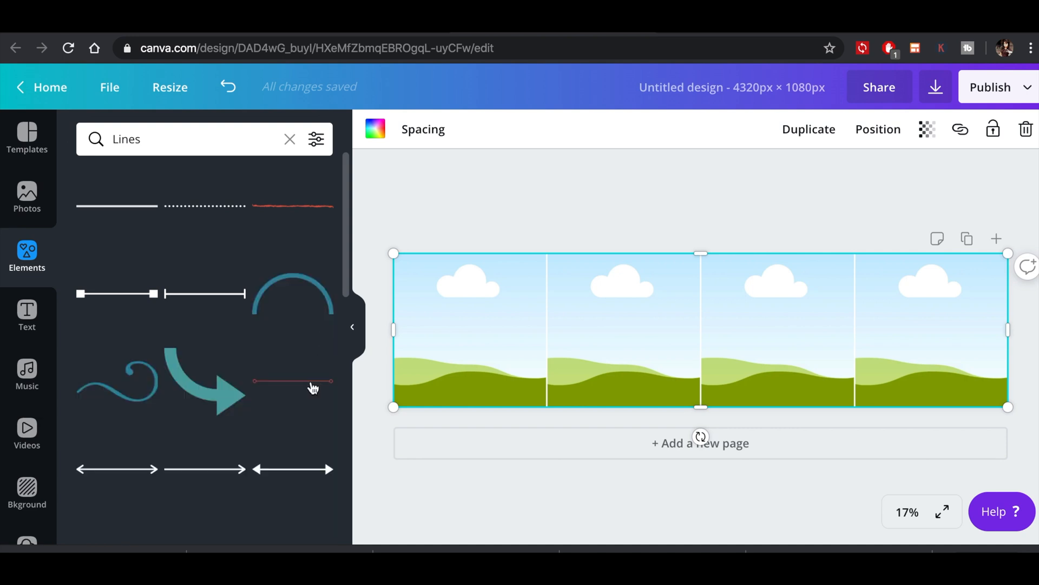
left_click(313, 383)
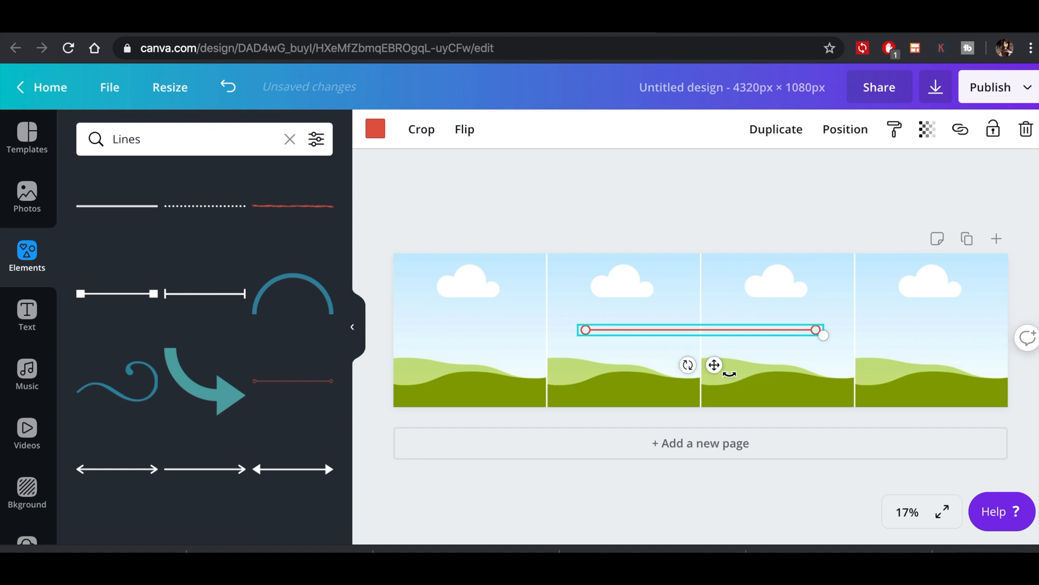
mouse_move(797, 355)
left_mouse_down()
mouse_move(782, 327)
mouse_move(804, 347)
left_mouse_up()
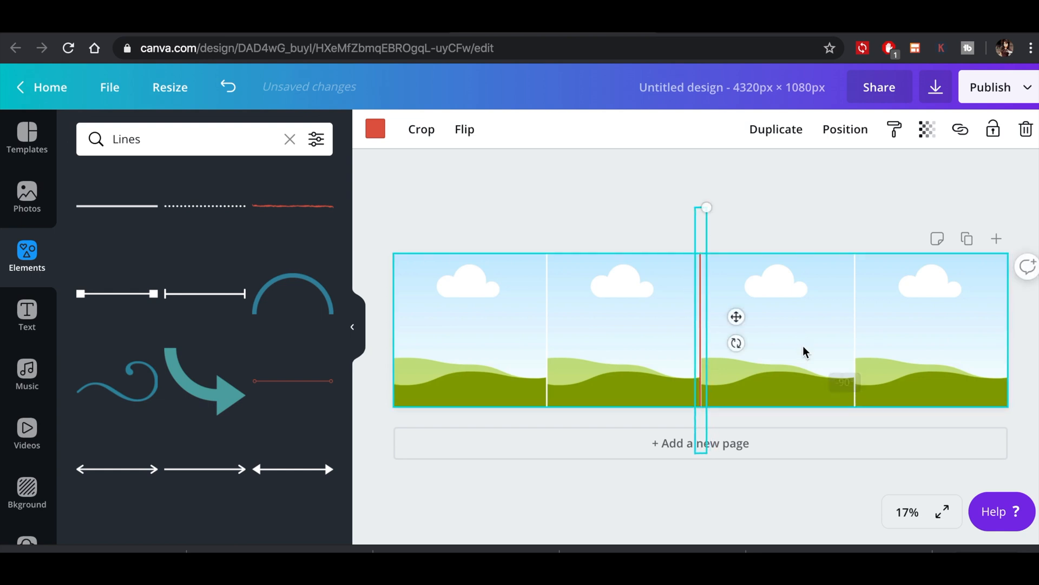
key("Right")
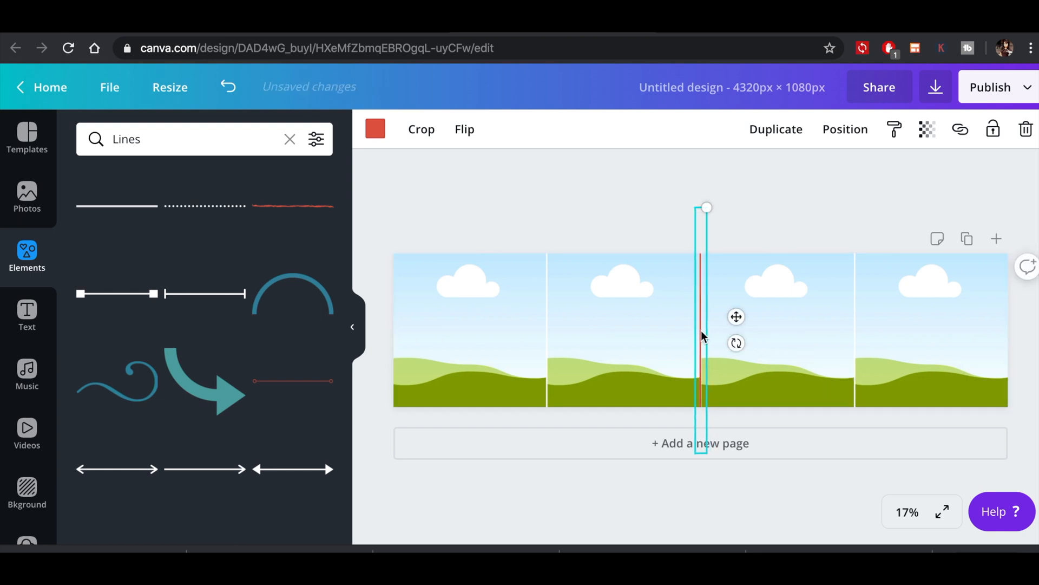
Place two copies of the vertical red line on the other two grid dividers and delete the four-column grid
key("ctrl+d")
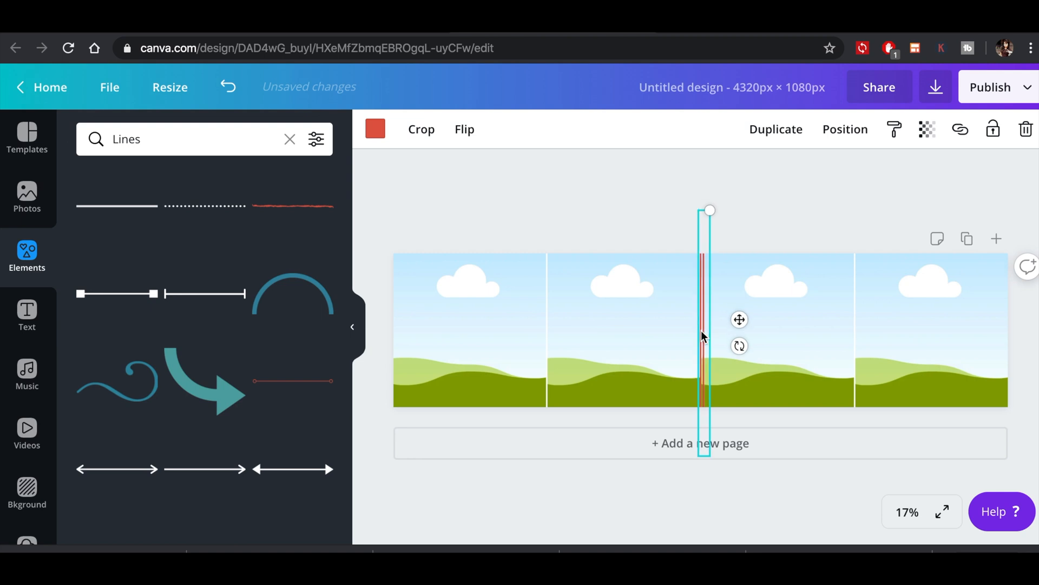
left_click_drag(705, 339, 857, 333)
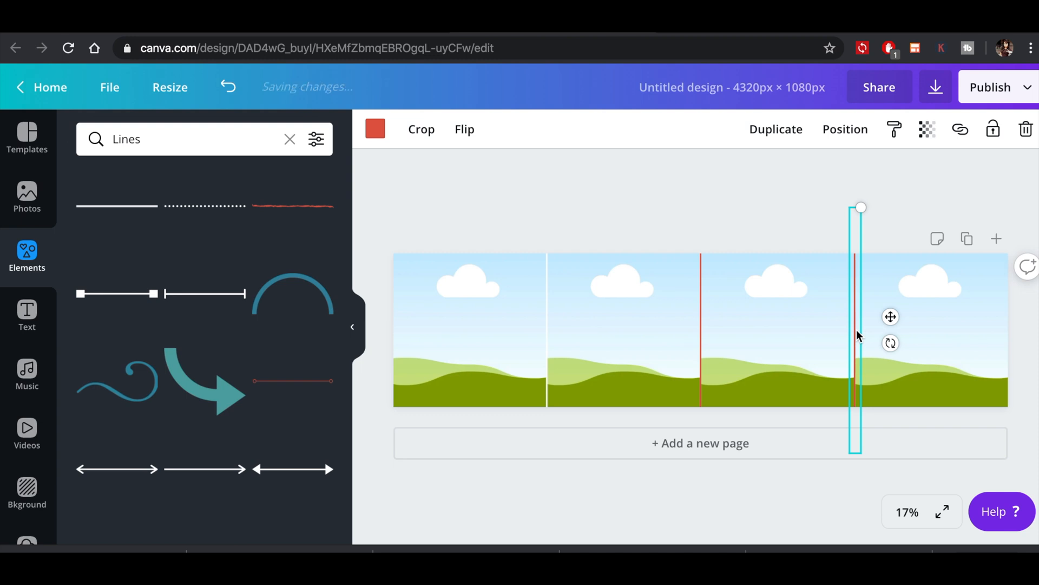
key("ctrl+d")
left_click_drag(857, 325, 546, 313)
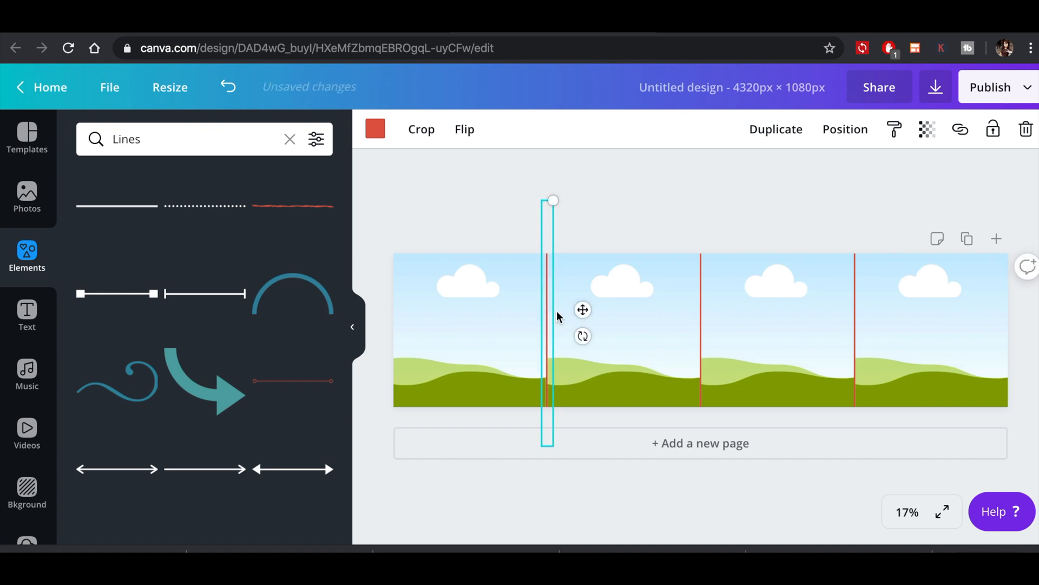
left_click(655, 319)
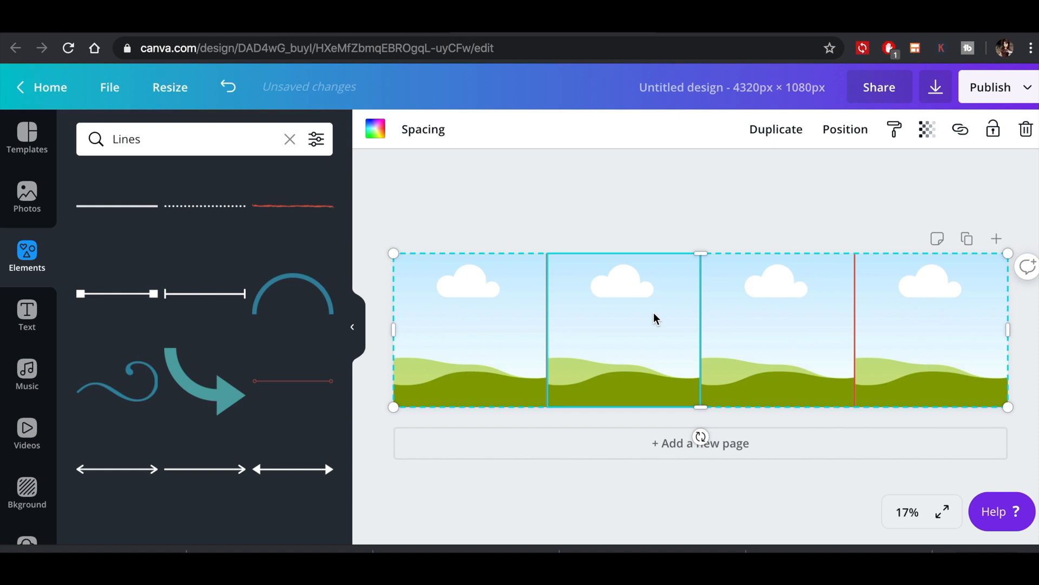
key("Delete")
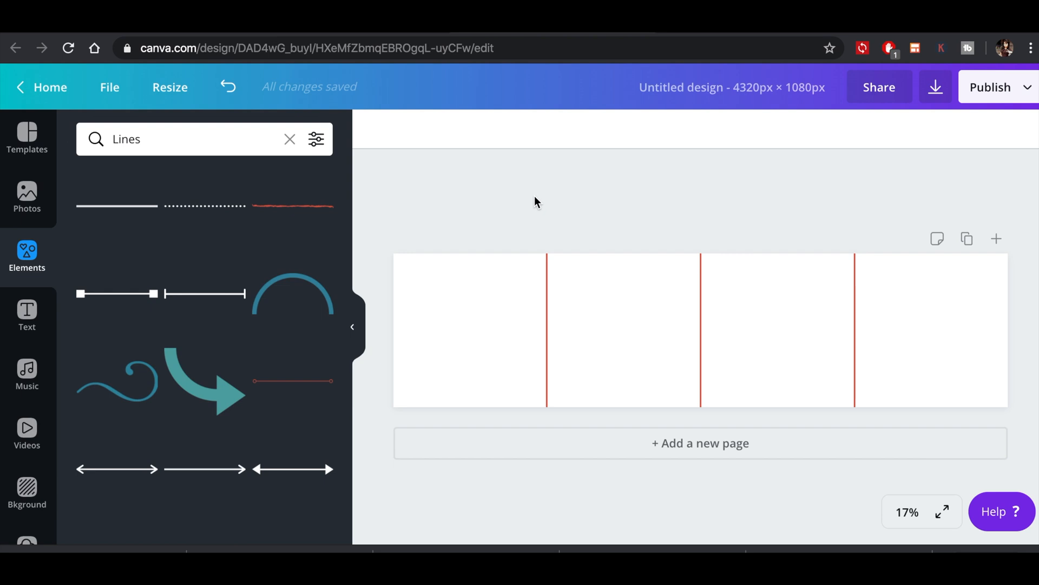
Add the "Graphic Design for beginners" font combination and position it in the first panel of the page
left_click(27, 314)
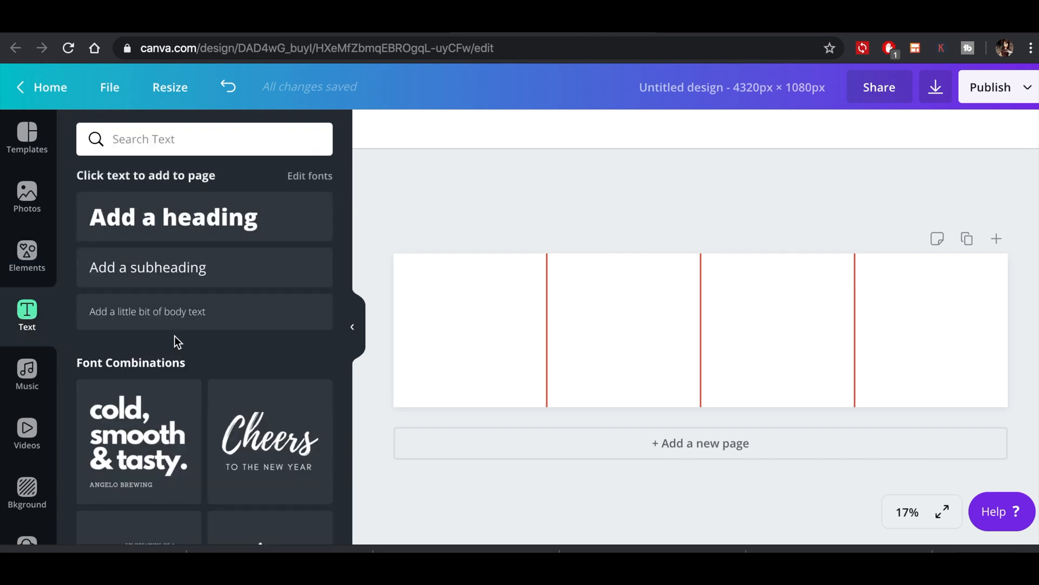
scroll(128, 320, "down", 15)
left_click(139, 323)
left_click_drag(694, 325, 450, 325)
left_click(450, 326)
left_click(907, 511)
left_click(908, 354)
left_click(352, 326)
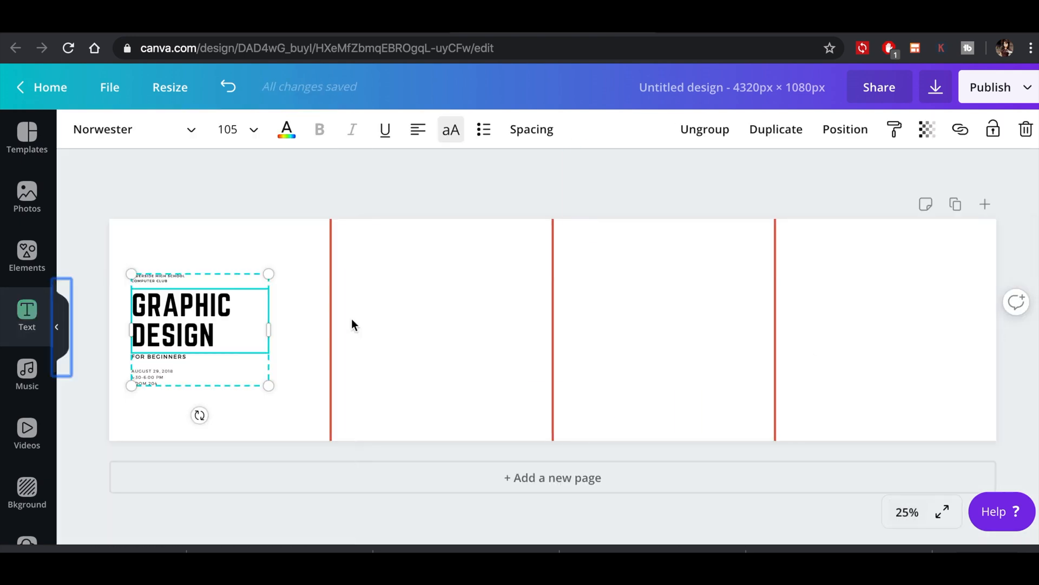
Delete the small text above the heading and make the heading a wider, centred title reading "Similarities between B2B & B2C Marketing"
left_click(155, 281)
key("Delete")
left_click_drag(169, 307, 168, 257)
left_click_drag(269, 334, 303, 336)
left_click_drag(202, 298, 439, 333)
left_click(424, 130)
key("super+c")
key("super+v")
double_click(495, 382)
key("super+a")
key("BackSpace")
Add a subheading beside the title, at the first divider, reading "There's always a pain point you need to hit"
left_click(27, 315)
scroll(194, 437, "down", 15)
scroll(194, 438, "up", 20)
scroll(194, 437, "down", 20)
scroll(272, 390, "up", 20)
left_click(179, 268)
double_click(734, 329)
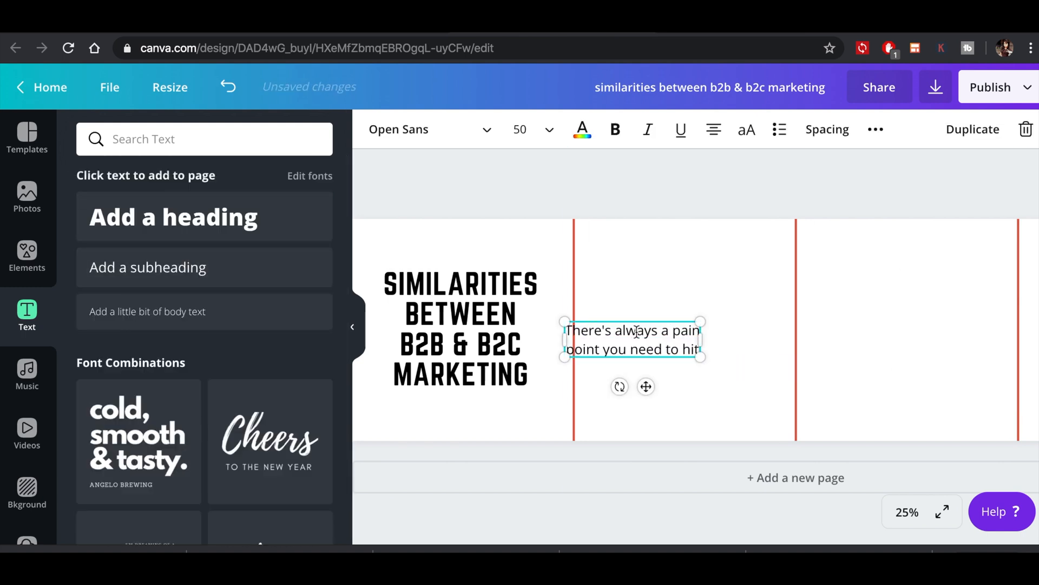
Set the subheading's font size to 64, widen its text box to two lines and centre it within the second panel
left_click(467, 126)
left_click(549, 129)
left_click(548, 381)
left_click(561, 136)
scroll(536, 283, "down", 2)
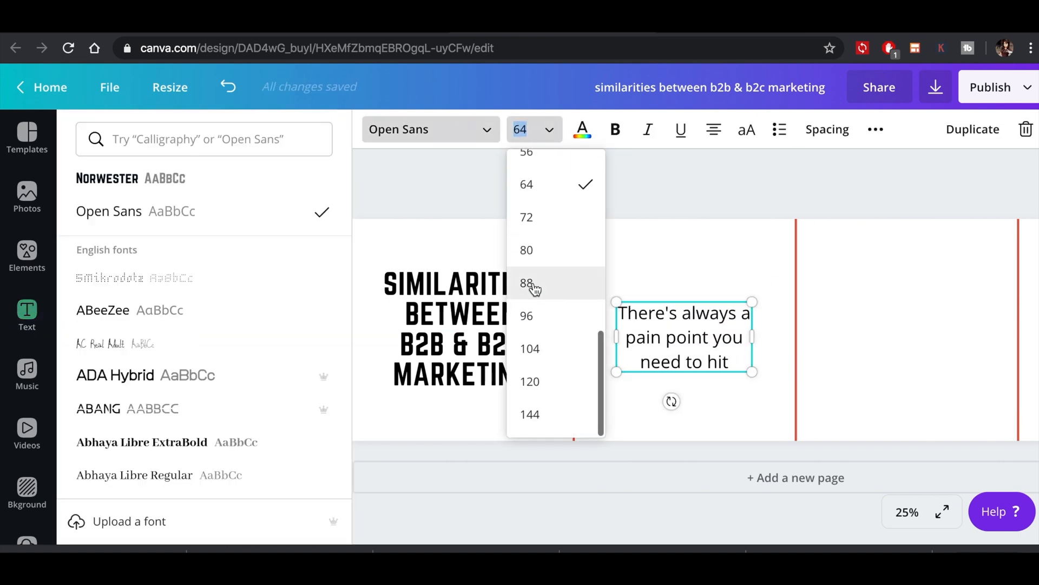
left_click(533, 281)
left_click_drag(776, 348, 798, 347)
left_click(549, 129)
left_click(531, 260)
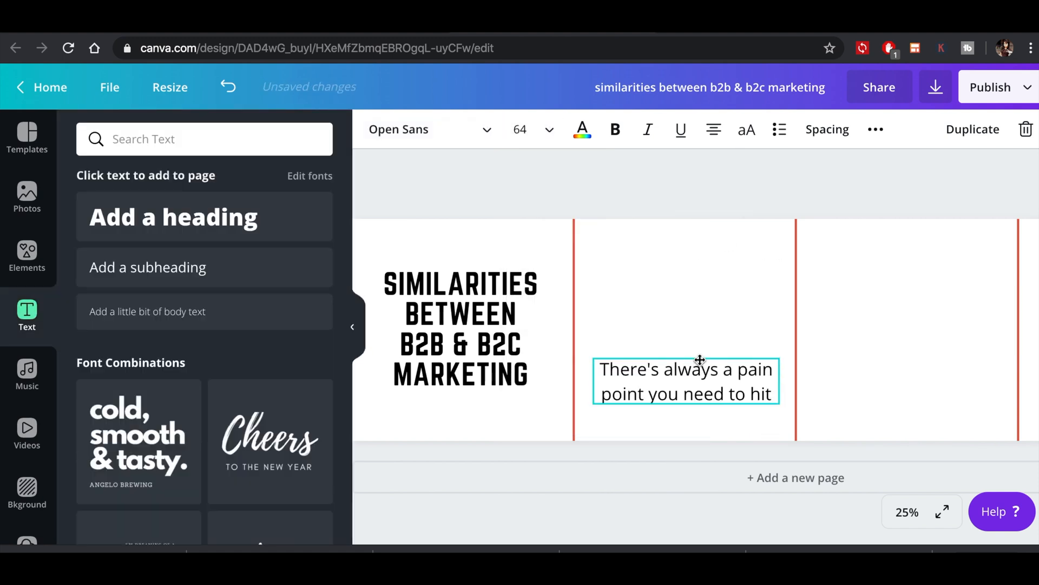
Place a copy of the subheading in the third panel and change its text to "Speak their language"
scroll(742, 504, "right", 3)
scroll(745, 504, "right", 1)
key("super+c")
key("super+v")
left_click_drag(517, 353, 744, 345)
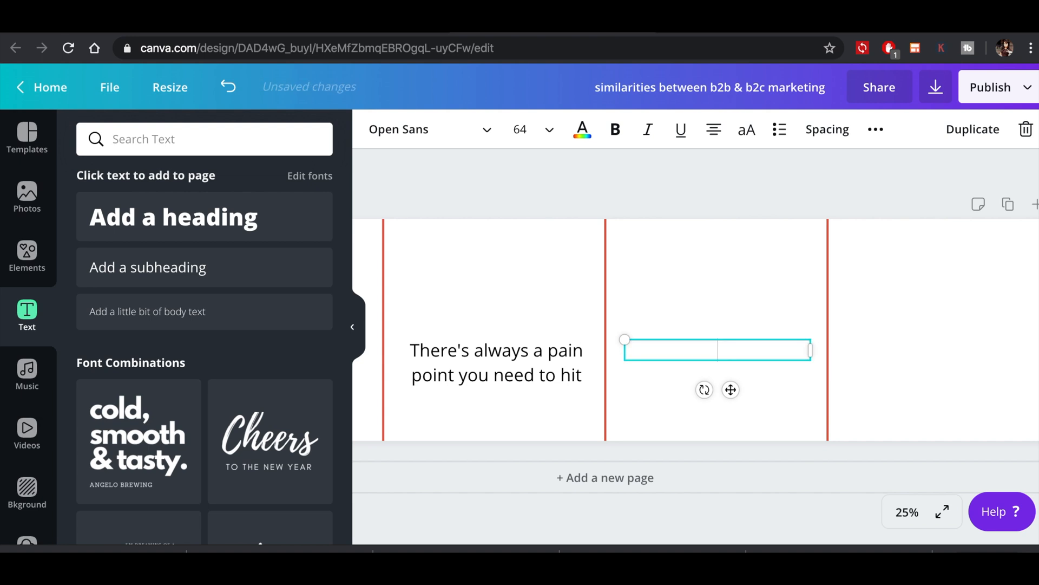
Place a copy of the third panel's caption in the fourth panel, reading "Focus on building personal relationships"
key("super+c")
key("super+v")
left_click_drag(764, 347, 986, 343)
double_click(977, 353)
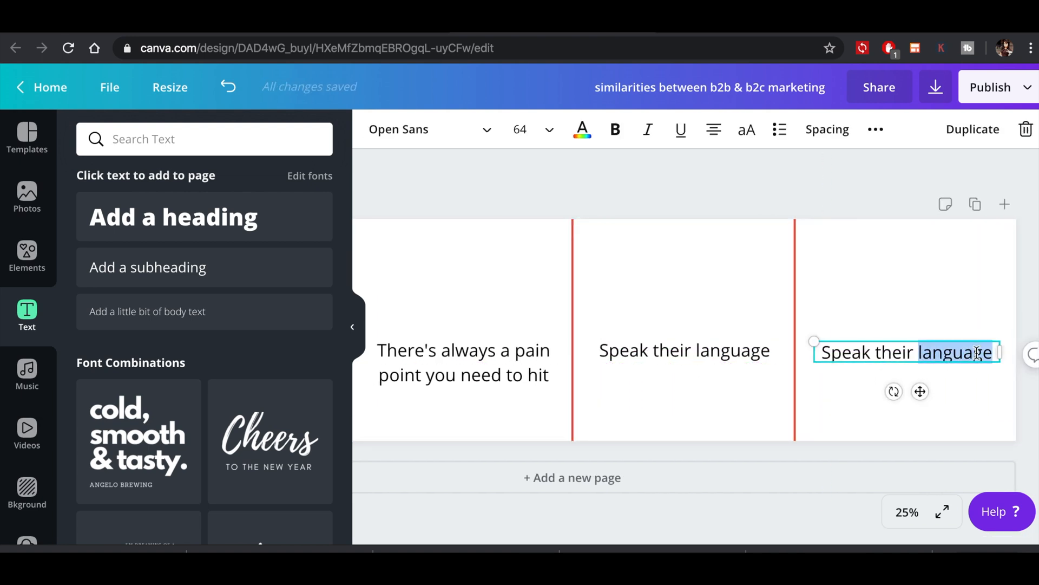
type("ips")
left_click(673, 283)
scroll(673, 283, "left", 2)
scroll(673, 283, "right", 1)
left_click(663, 350)
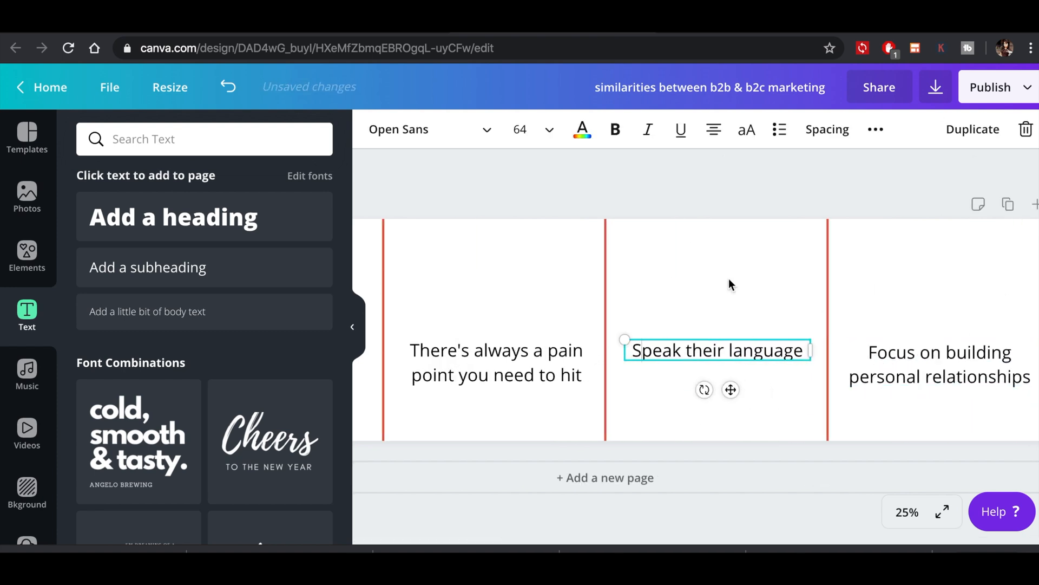
left_click(27, 256)
scroll(460, 330, "left", 4)
left_click(461, 325)
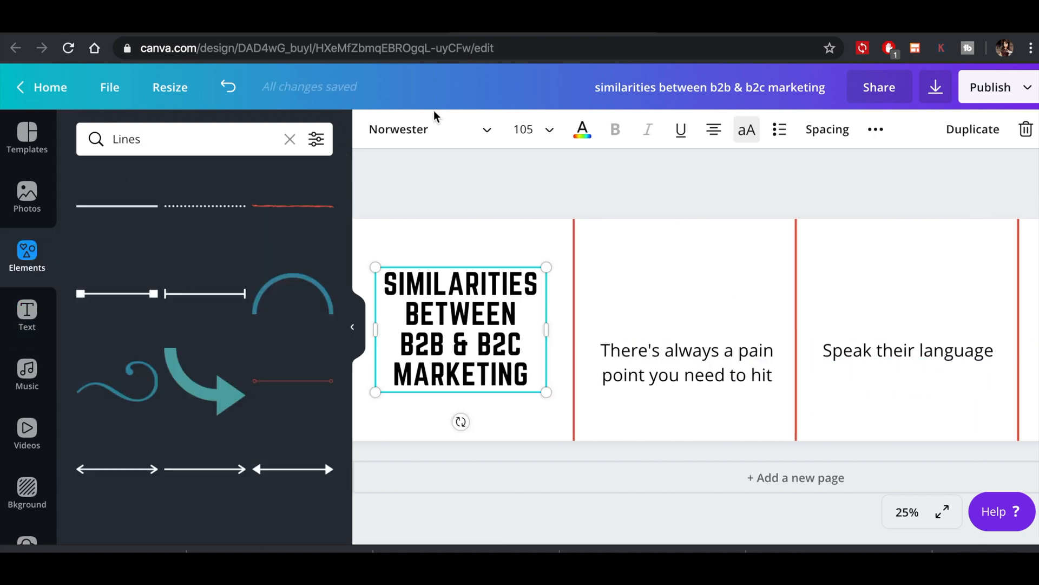
left_click(582, 129)
left_click(27, 196)
Search the elements for "pain" and place the crying boy illustration above the second panel's caption
left_click(27, 256)
scroll(217, 324, "down", 5)
left_click(200, 139)
type("pain")
key("Return")
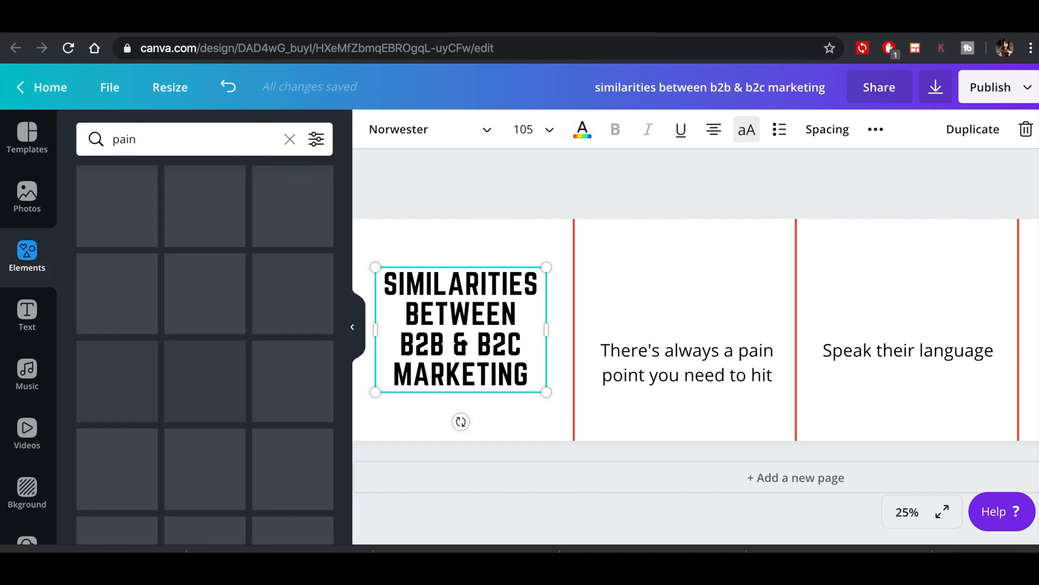
left_click_drag(298, 213, 695, 291)
Search the elements for "language" and place the British flag book, scaled down, above the "Speak their language" caption
scroll(695, 290, "right", 4)
double_click(124, 139)
type("language")
key("Return")
left_click_drag(117, 206, 702, 314)
left_click_drag(805, 401, 718, 330)
scroll(718, 328, "left", 1)
scroll(720, 291, "right", 1)
double_click(137, 140)
type("relationships")
key("Return")
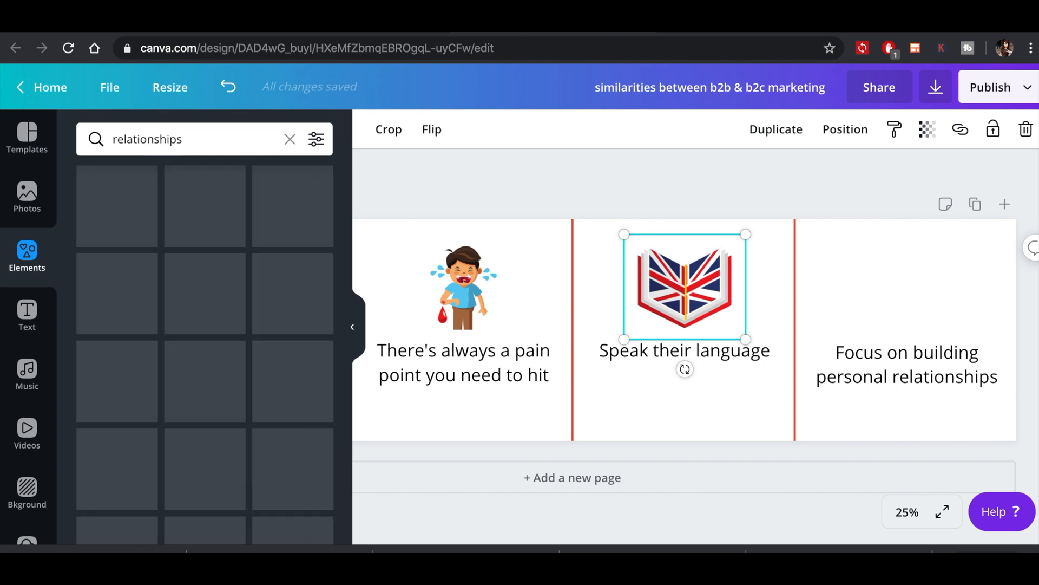
Search the elements for "hand shake" and place the handshake illustration above the fourth panel's caption
double_click(147, 139)
type("hand shake")
key("Return")
scroll(190, 302, "down", 3)
left_click_drag(208, 339, 902, 287)
Move the captions of the second, third and fourth panels lower, leaving space beneath their illustrations
scroll(596, 422, "left", 5)
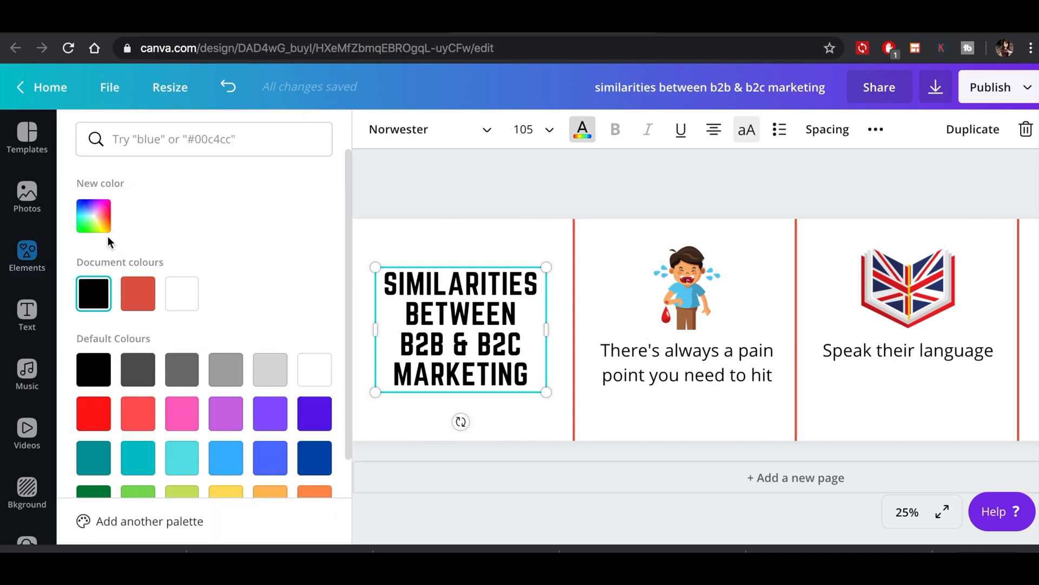
left_click_drag(710, 366, 709, 387)
scroll(710, 387, "right", 4)
left_click_drag(710, 354, 710, 388)
left_click_drag(939, 352, 955, 377)
scroll(595, 512, "left", 4)
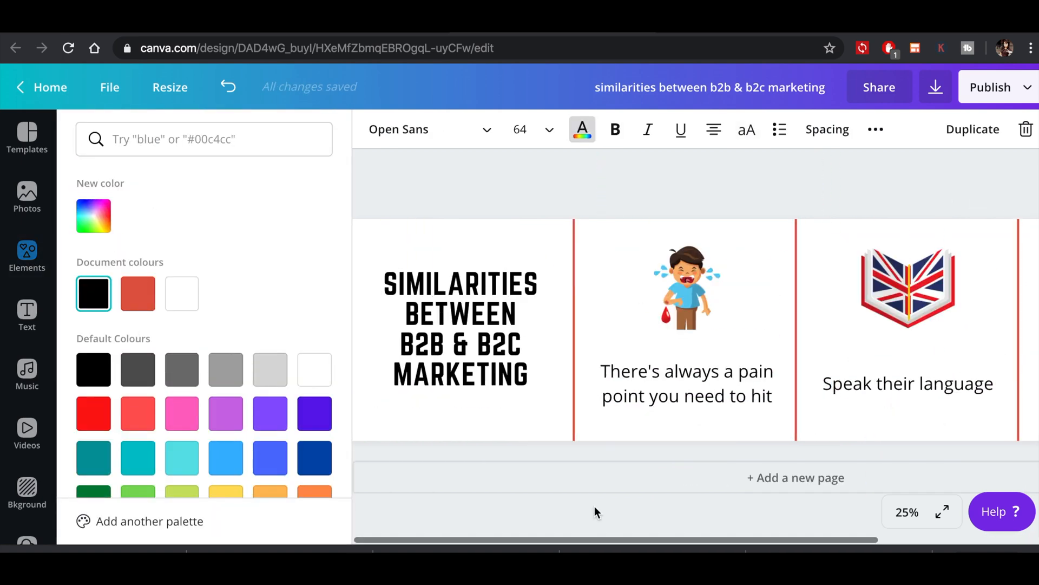
Search the elements for "dot" and add the Dot Pattern graphic at the upper end of the first divider
left_click(27, 254)
left_click(232, 139)
type("dot")
key("Return")
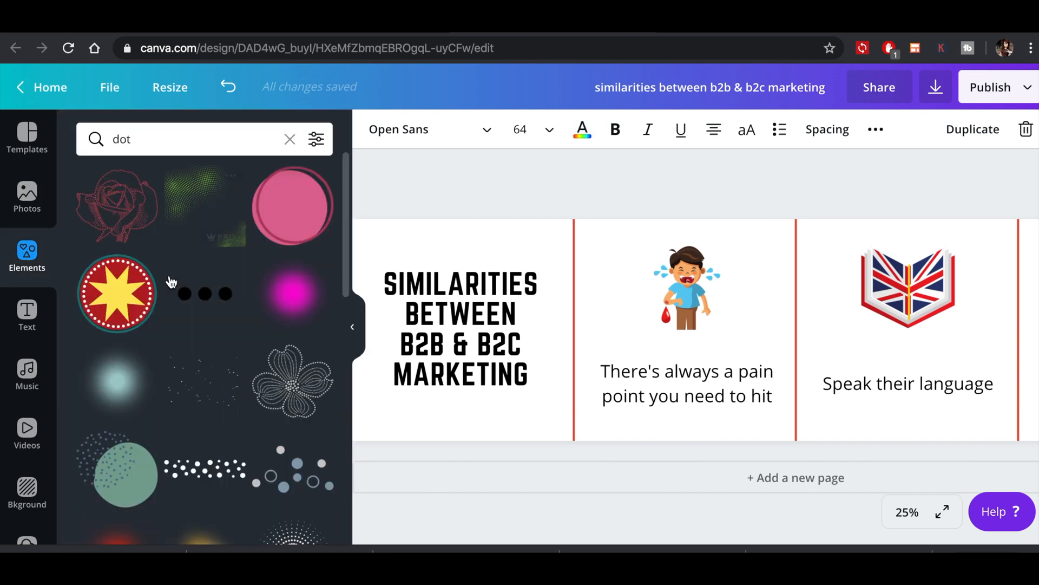
scroll(216, 352, "down", 10)
left_click(318, 234)
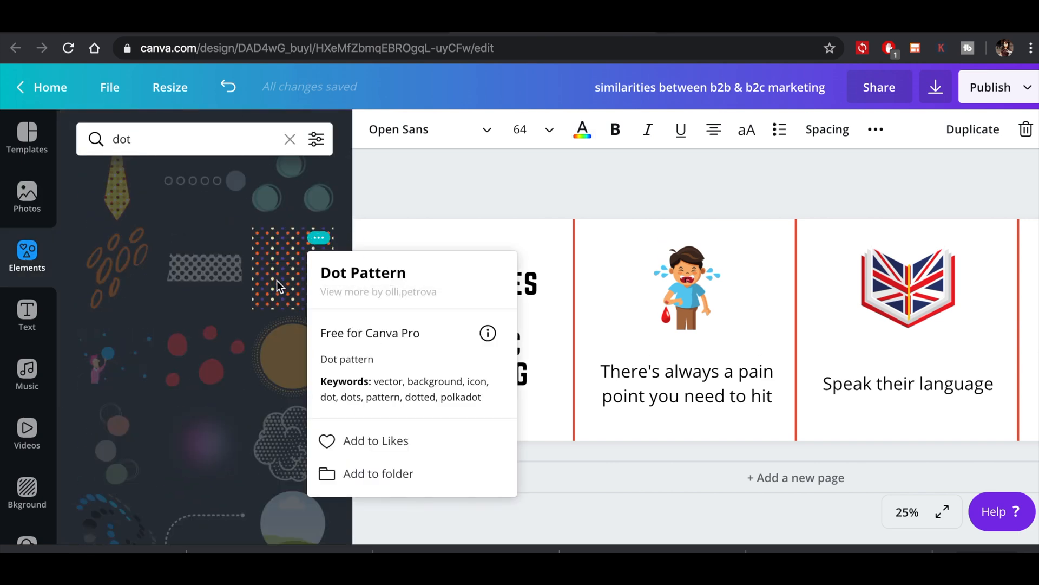
left_click_drag(295, 263, 579, 215)
Rotate the dot pattern into a diamond centred on the first divider's upper end and duplicate it at the lower end
left_click_drag(575, 299, 605, 286)
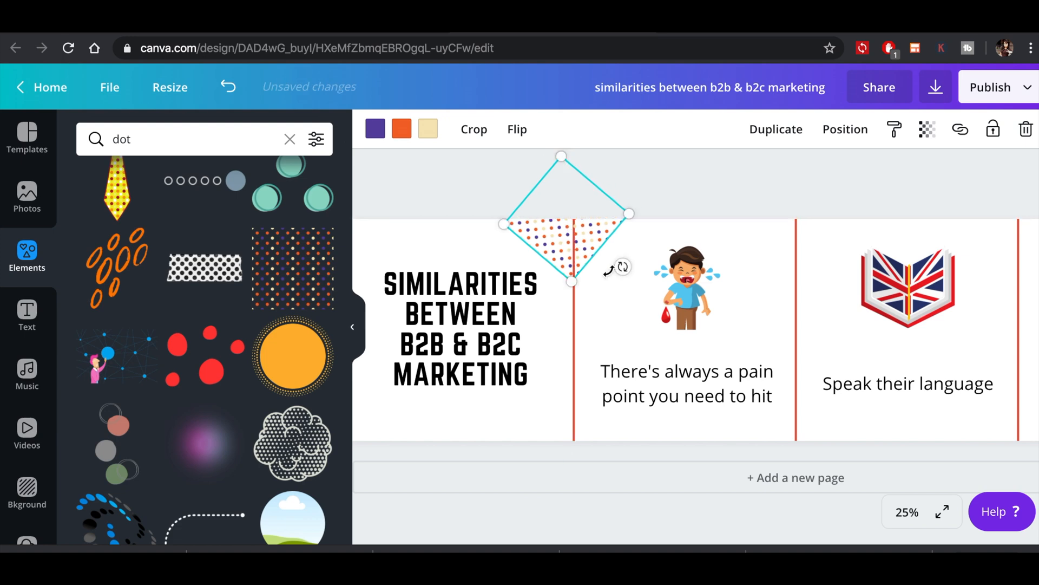
left_click_drag(578, 237, 587, 249)
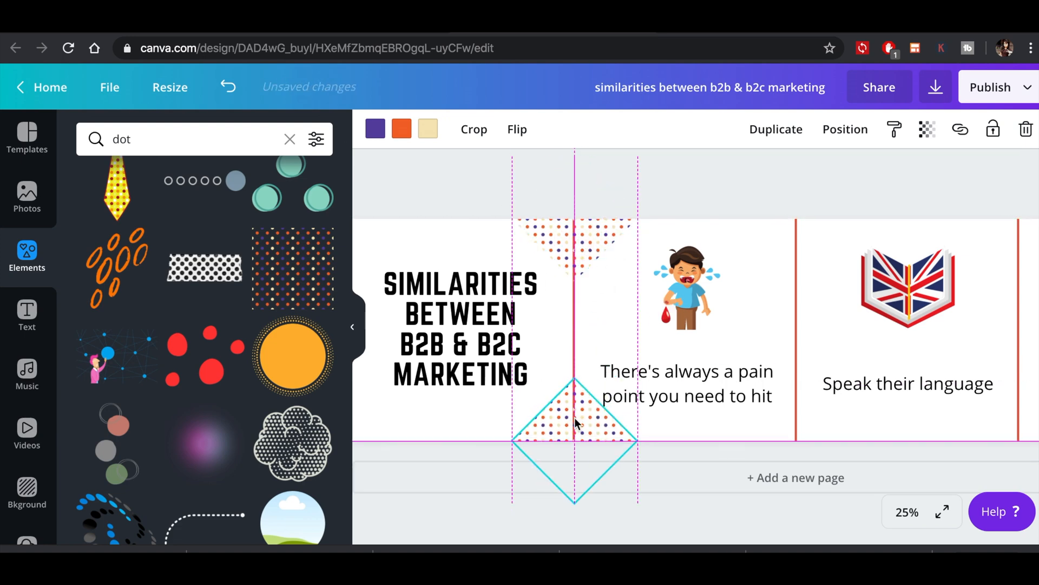
key("super+d")
Place duplicates of the dotted diamond at the upper and lower ends of the second and third dividers
scroll(464, 436, "right", 2)
key("super+d")
left_click_drag(694, 251, 686, 469)
scroll(687, 469, "right", 2)
left_click(559, 403)
left_click(588, 416)
key("super+d")
scroll(596, 420, "left", 1)
left_click_drag(622, 447, 836, 474)
key("super+d")
Set the font size of the captions in the second, third and fourth panels to 60
left_click(571, 382)
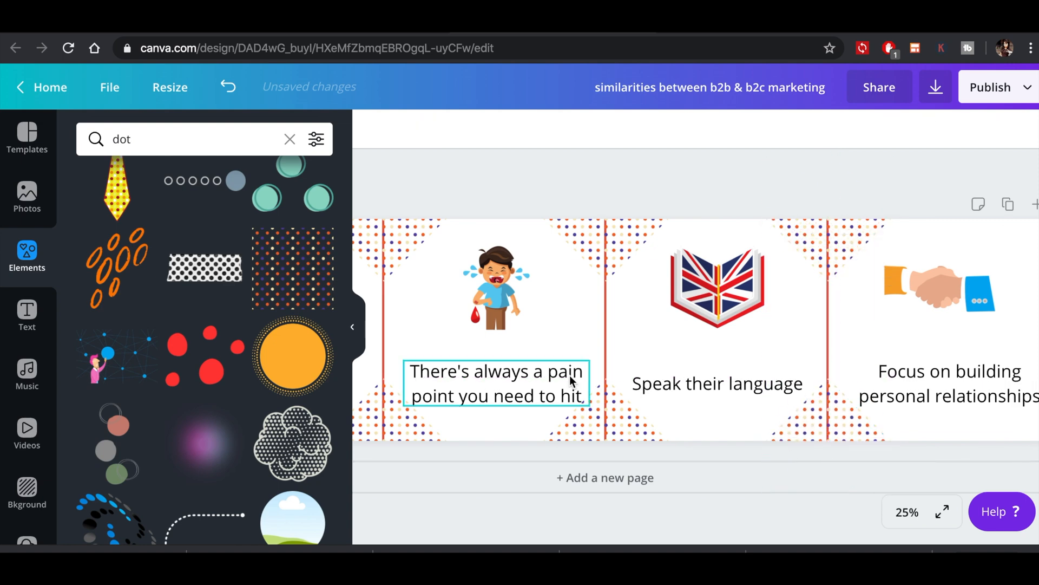
left_click(522, 129)
type("62")
key("Return")
left_click(523, 129)
type("60")
double_click(718, 384)
left_click(522, 129)
type("60")
double_click(979, 374)
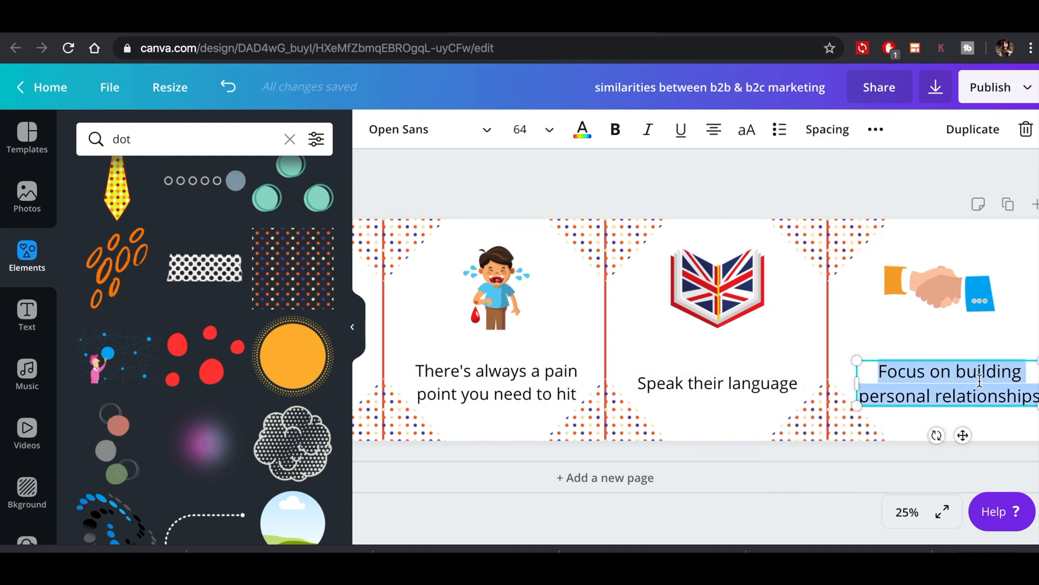
left_click(522, 130)
type("60")
Place dotted diamond copies over the upper and lower outer corners of the first panel, aligned with the page's corners
scroll(749, 204, "left", 3)
left_click(596, 241)
left_click(353, 327)
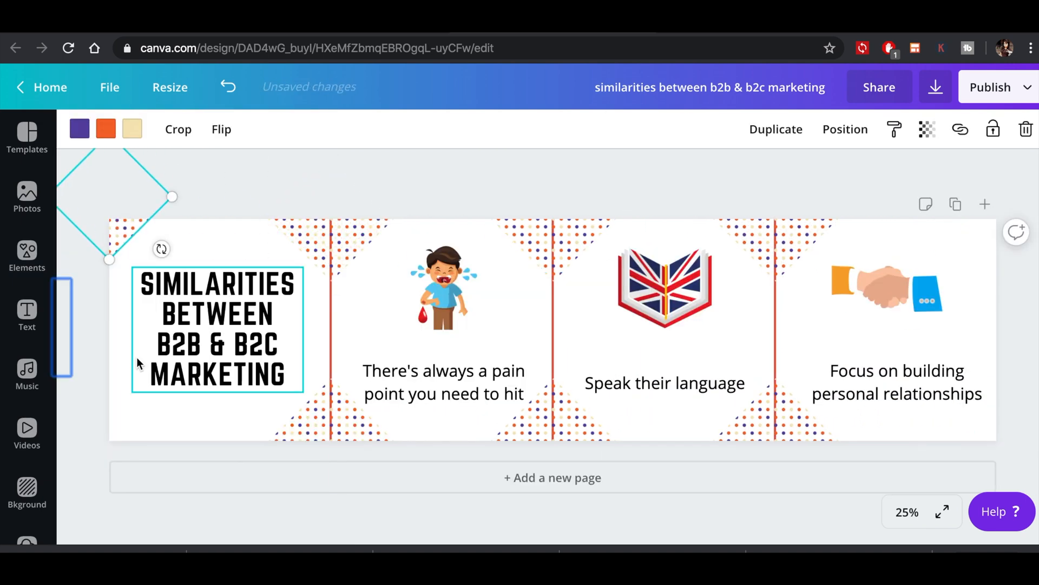
key("super+d")
left_click_drag(120, 241, 121, 479)
left_click_drag(133, 406, 126, 406)
left_click_drag(121, 230, 132, 255)
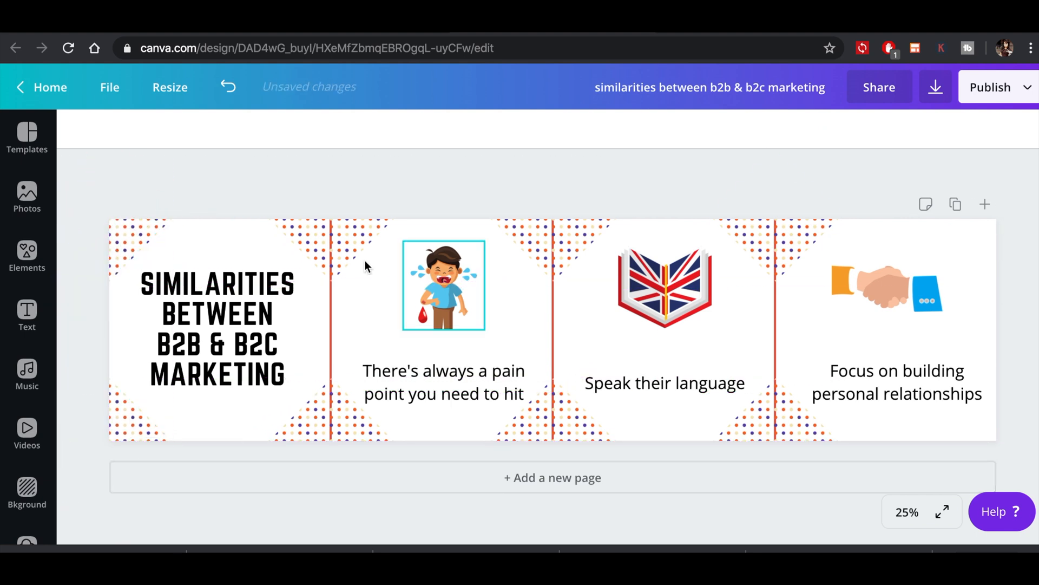